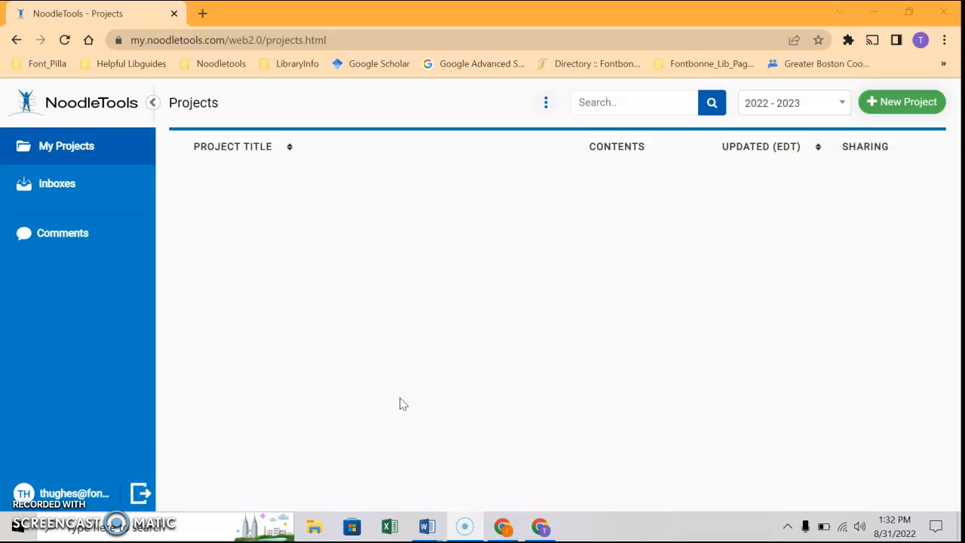
Go to the teacher Inboxes list for 2022 - 2023 and start a new inbox
left_click(93, 194)
left_click(96, 142)
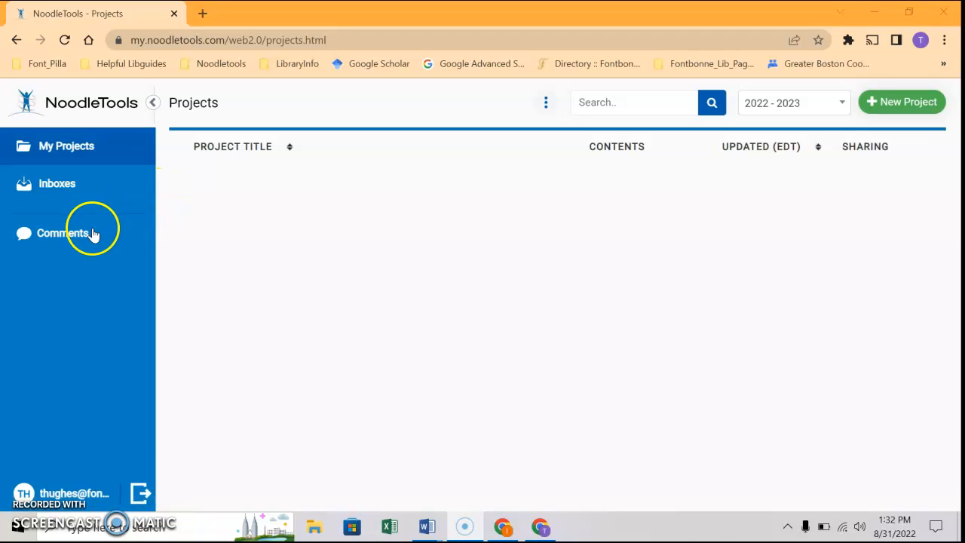
left_click(68, 184)
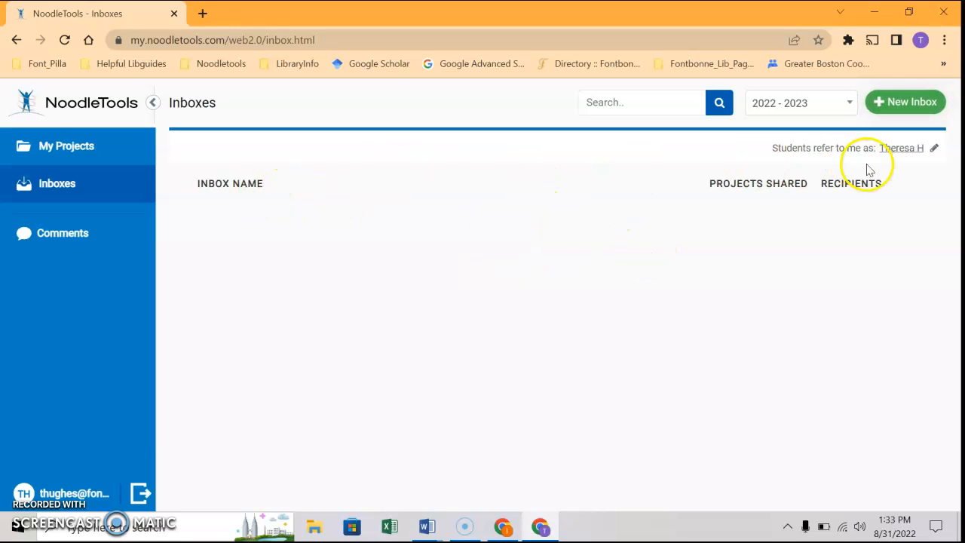
left_click(908, 107)
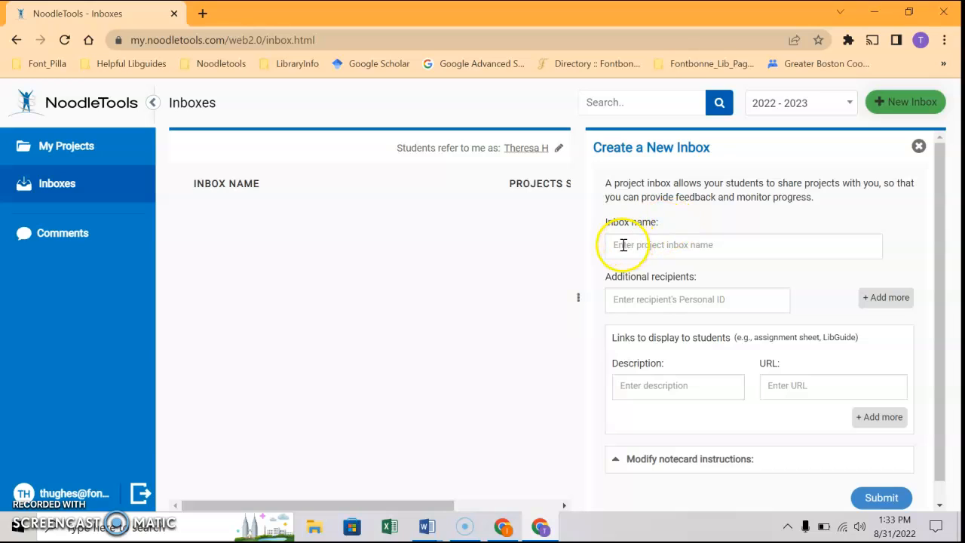
Name the inbox with the teacher's surname followed by '- Summer Reading -Per1'
left_click(620, 245)
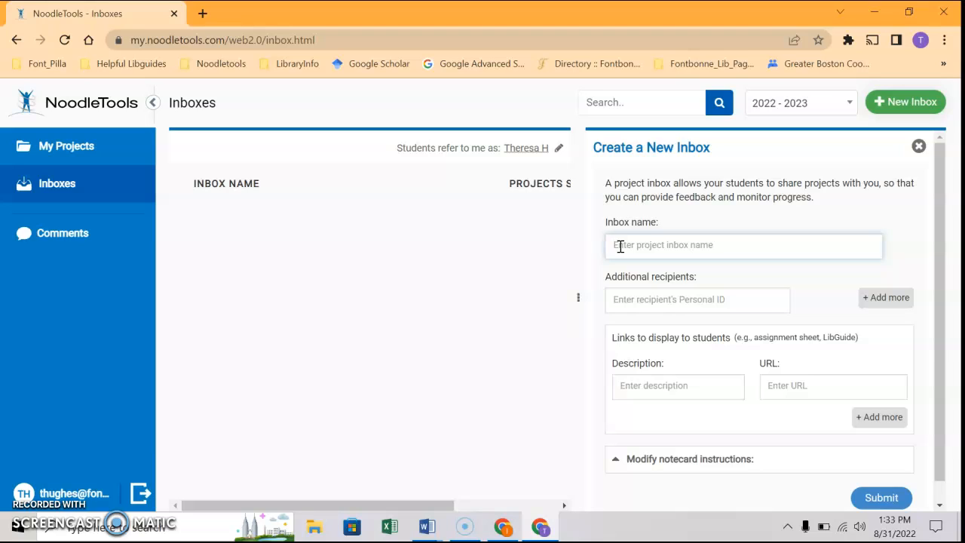
type("Hughes - Sumer")
key("BackSpace")
key("BackSpace")
type("mer Reading -Per1")
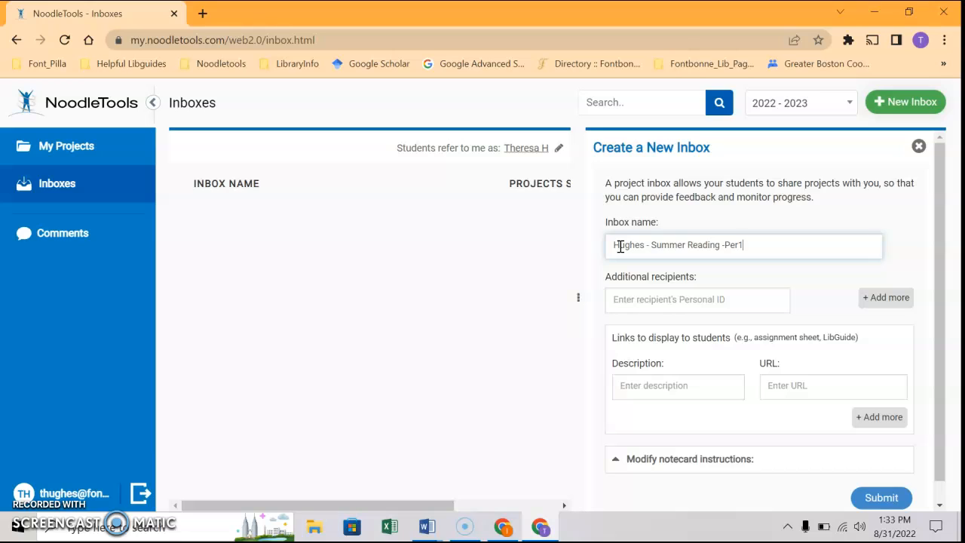
Add a colleague's school e-mail address as an additional recipient
left_click(612, 298)
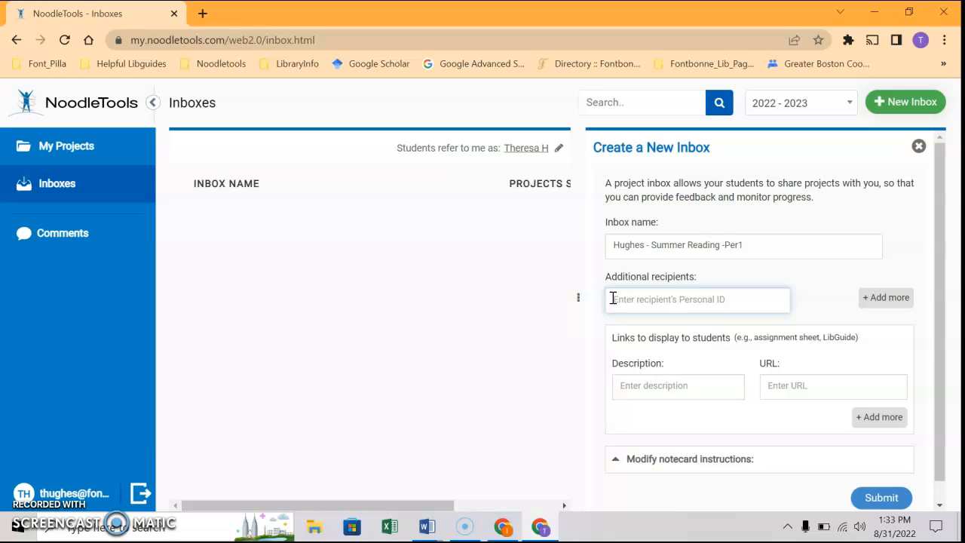
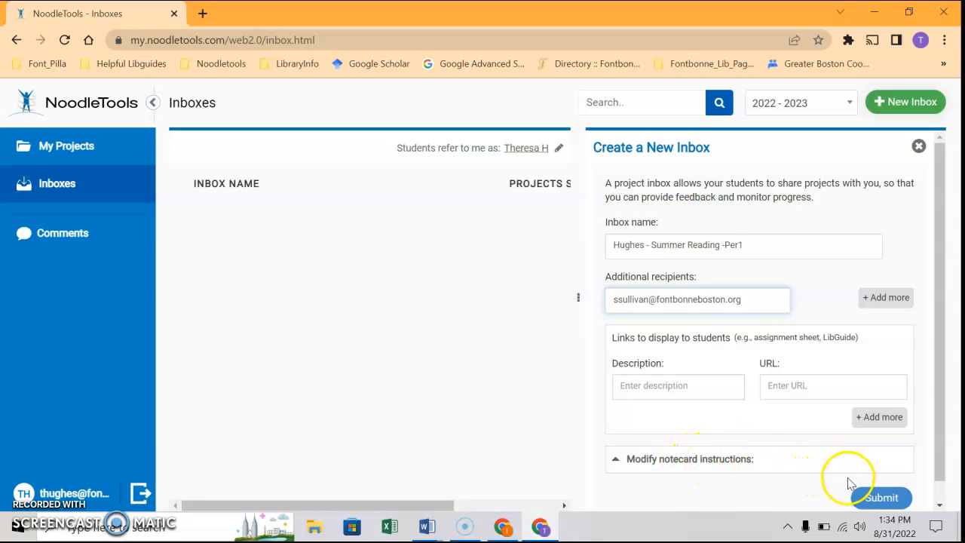
Submit the form to create the Summer Reading -Per1 inbox with two recipients
left_click(877, 497)
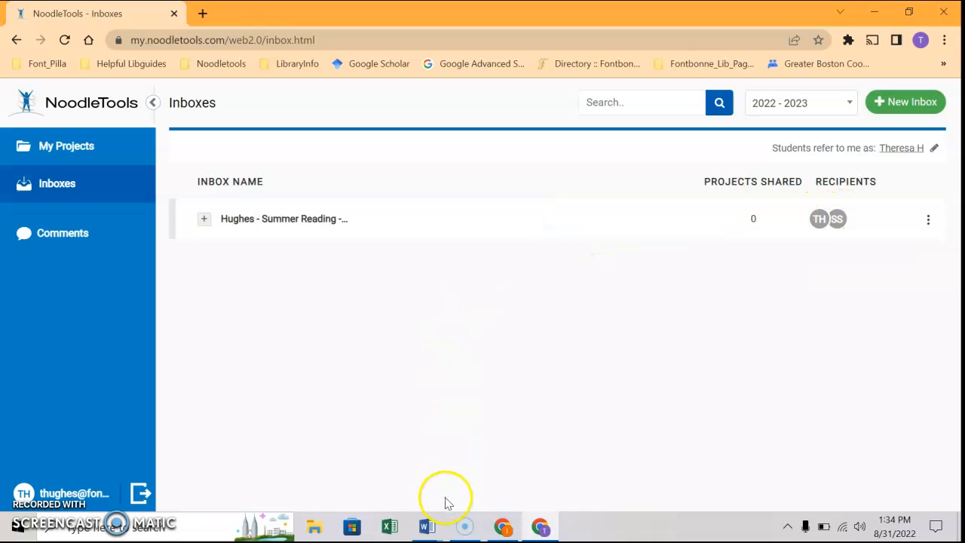
Switch to the student's NoodleTools window showing the empty 2022 - 2023 project list
mouse_move(504, 528)
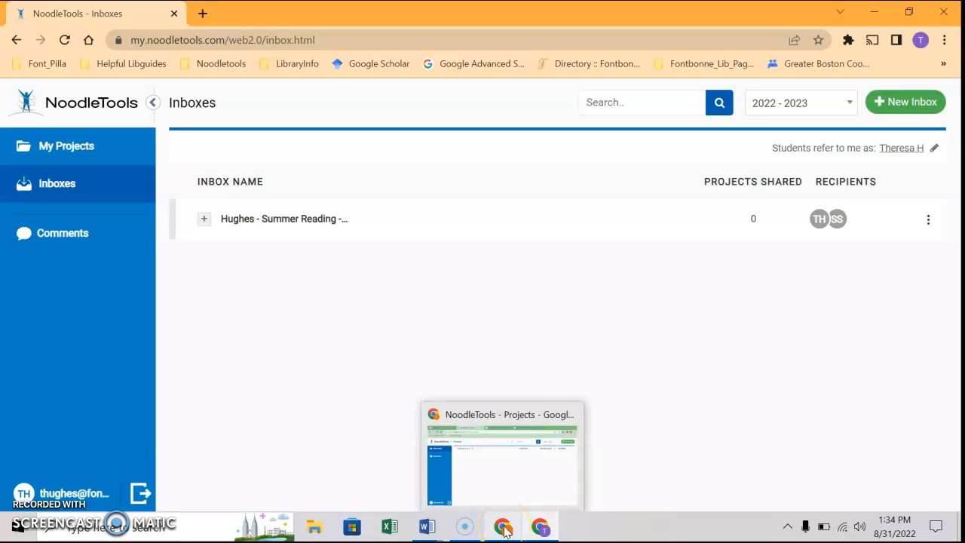
left_click(504, 528)
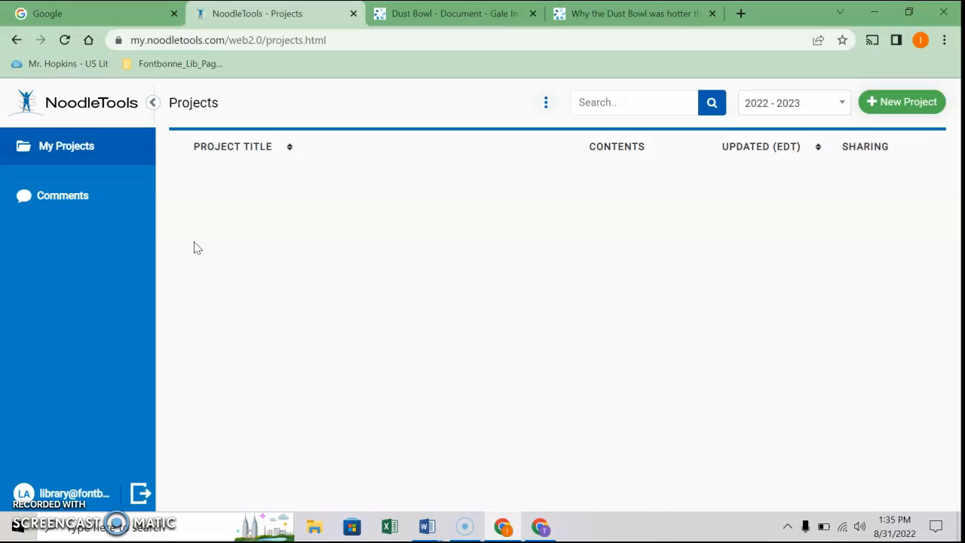
left_click(914, 101)
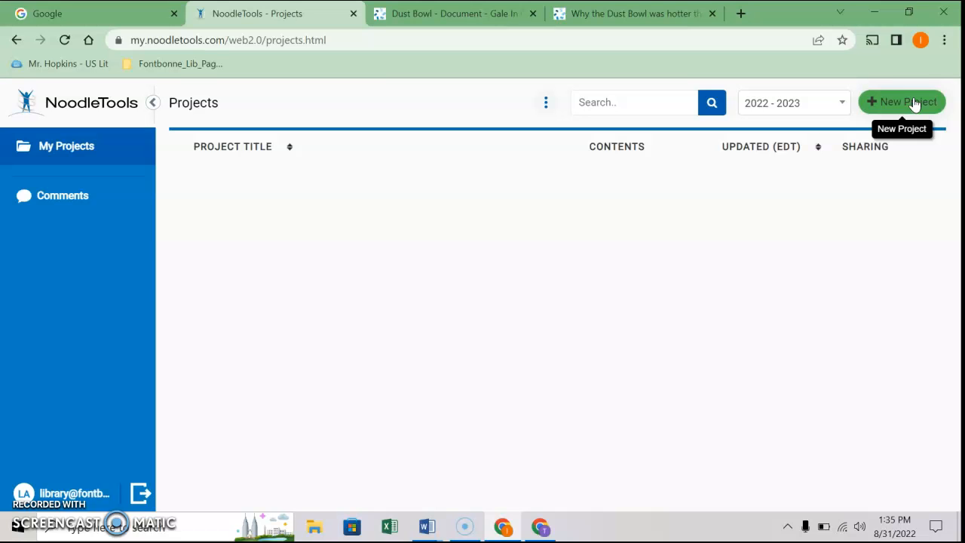
Create the project 'English 1 - Out of the Dust' with MLA style at Junior level
left_click(914, 102)
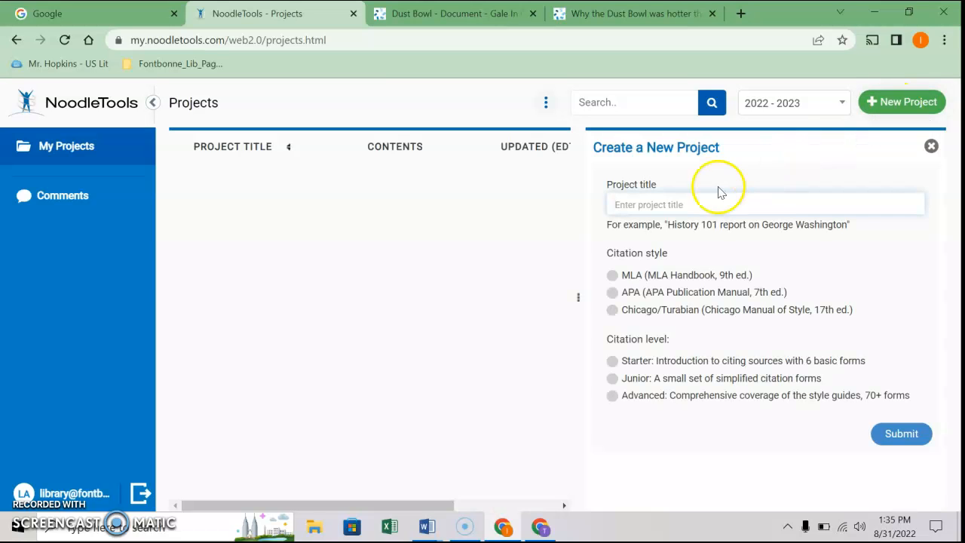
left_click(619, 203)
type("English 1 - Out of the Dust")
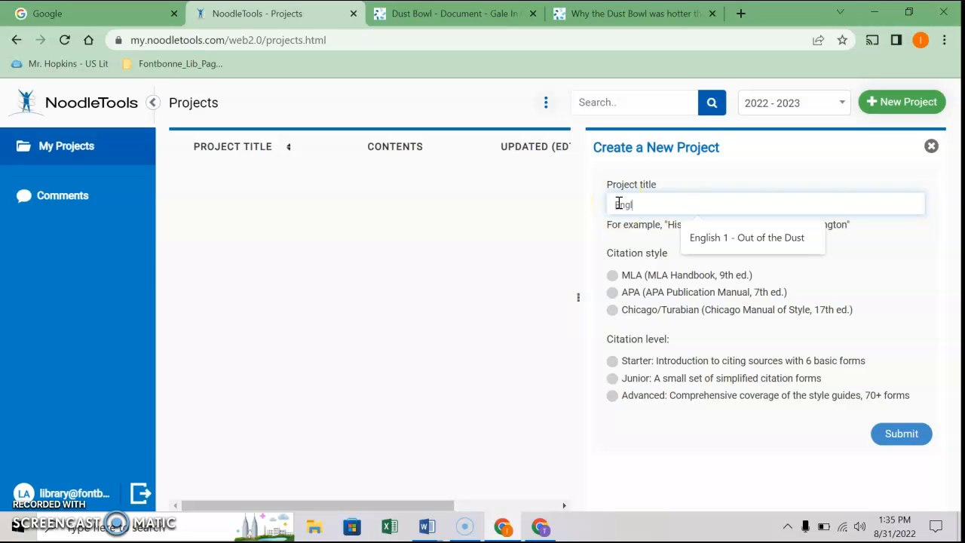
left_click(705, 237)
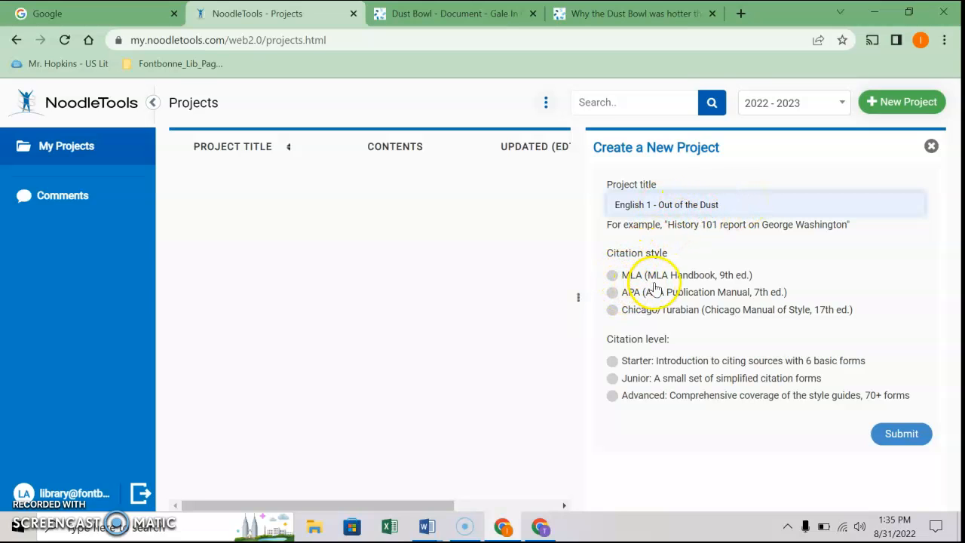
left_click(614, 277)
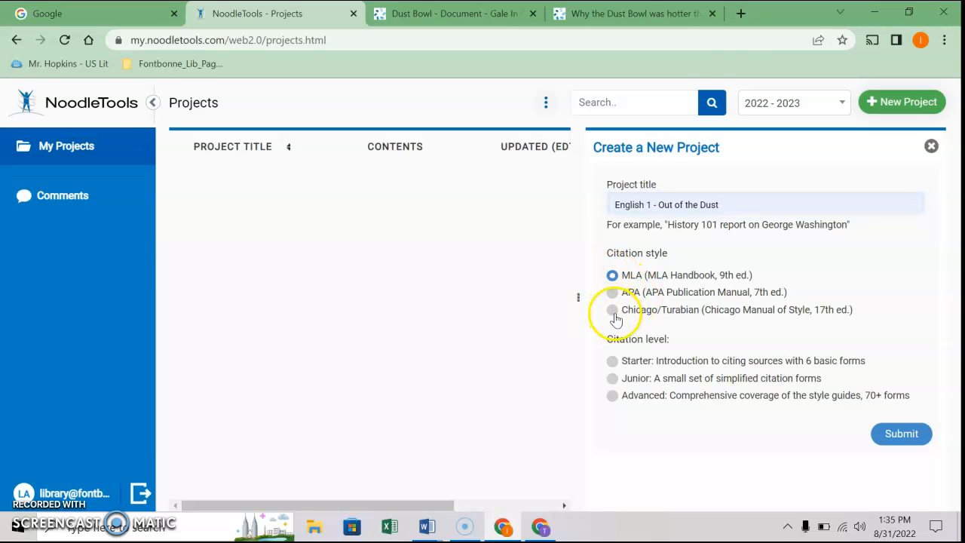
left_click(612, 380)
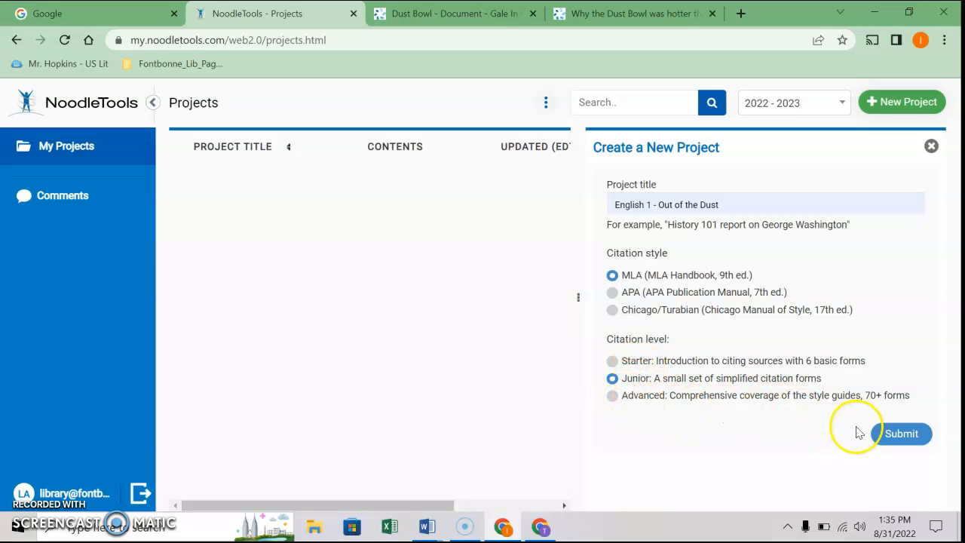
left_click(897, 434)
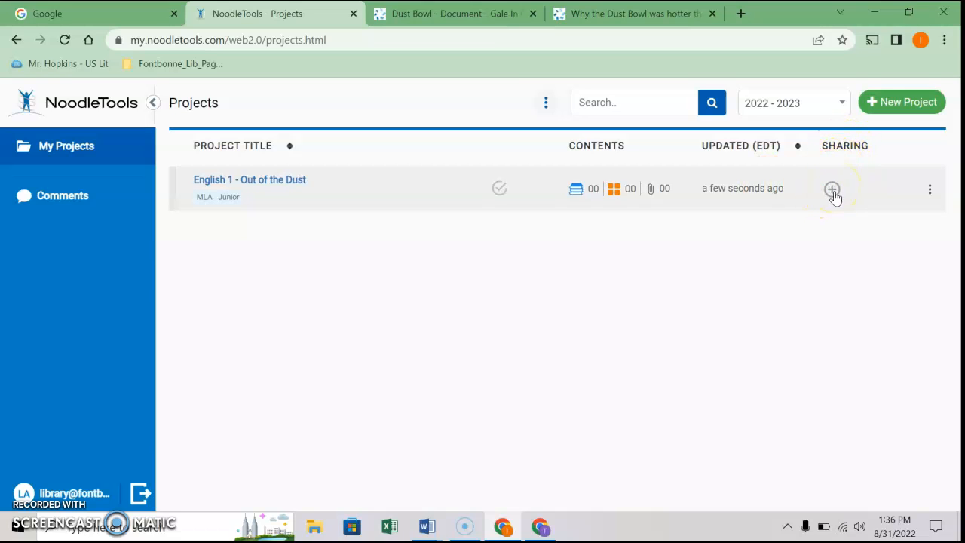
Show the sharing details for the English 1 - Out of the Dust project
left_click(832, 190)
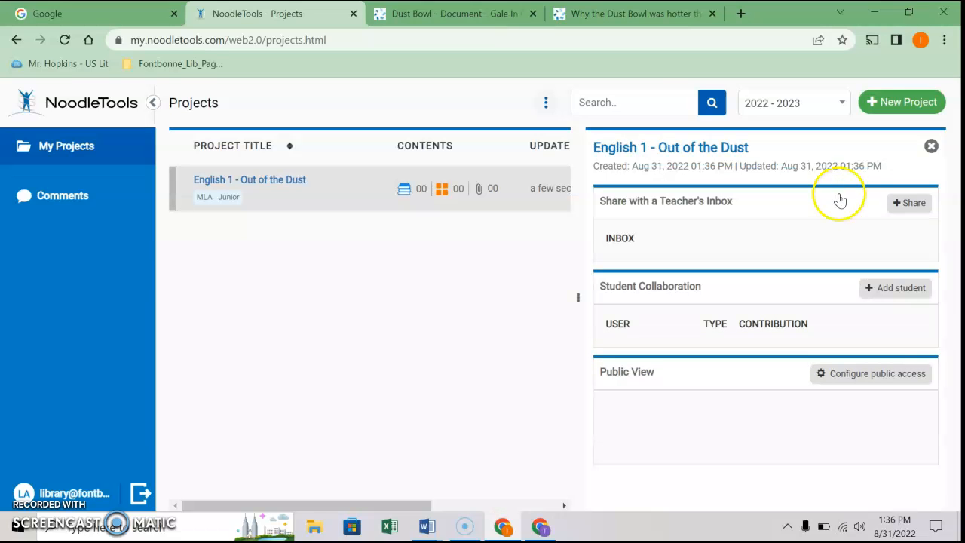
Share the project with the teacher's Summer Reading -Per1 inbox and close the sharing panel
left_click(914, 203)
left_click(914, 204)
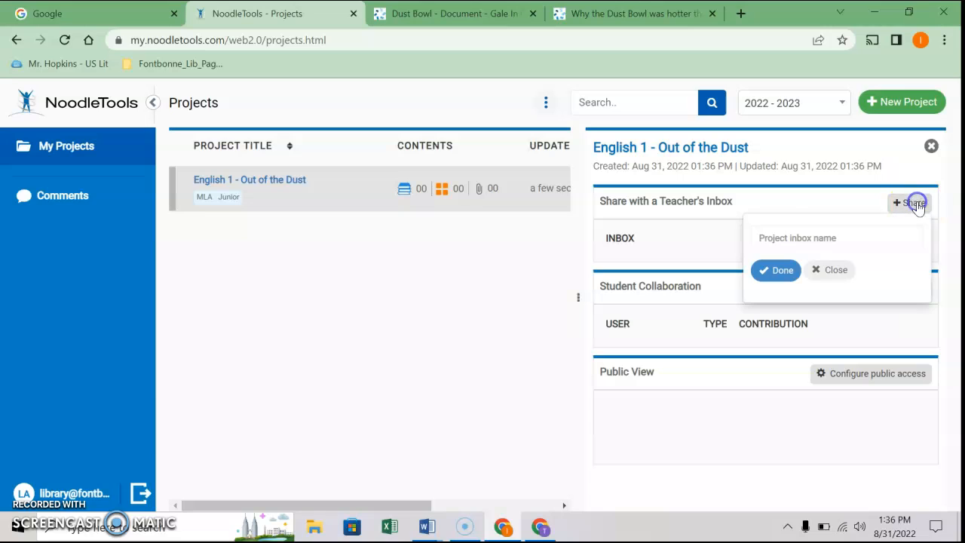
left_click(765, 239)
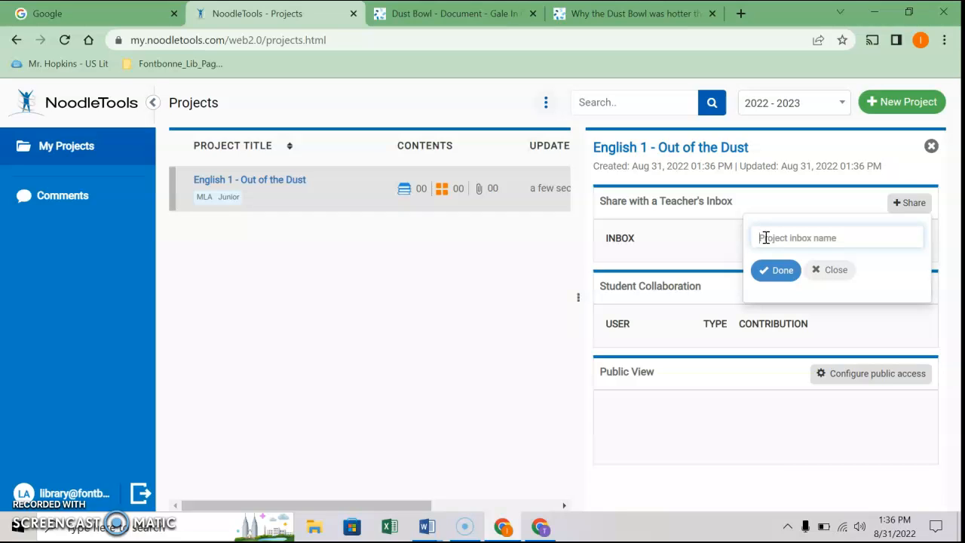
type("Hughes")
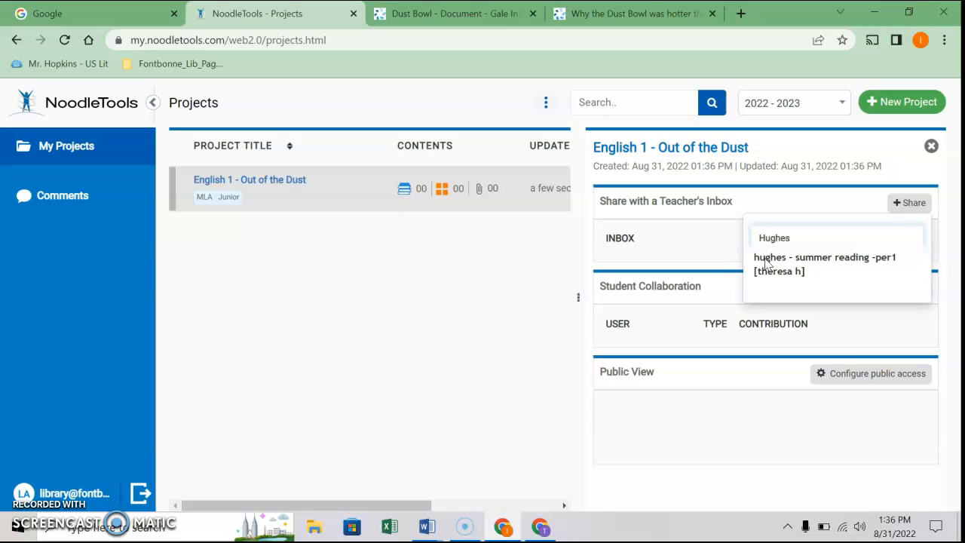
left_click(766, 261)
left_click(772, 273)
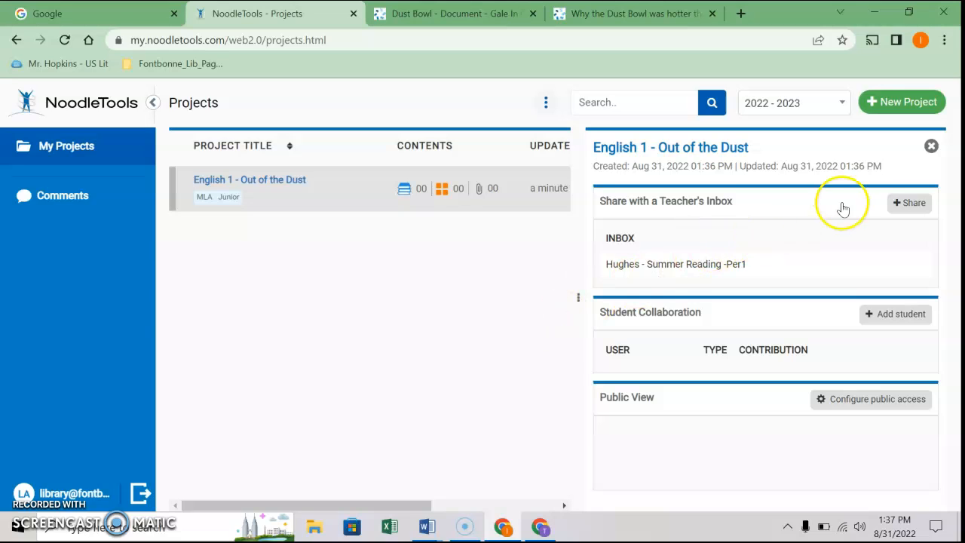
left_click(932, 146)
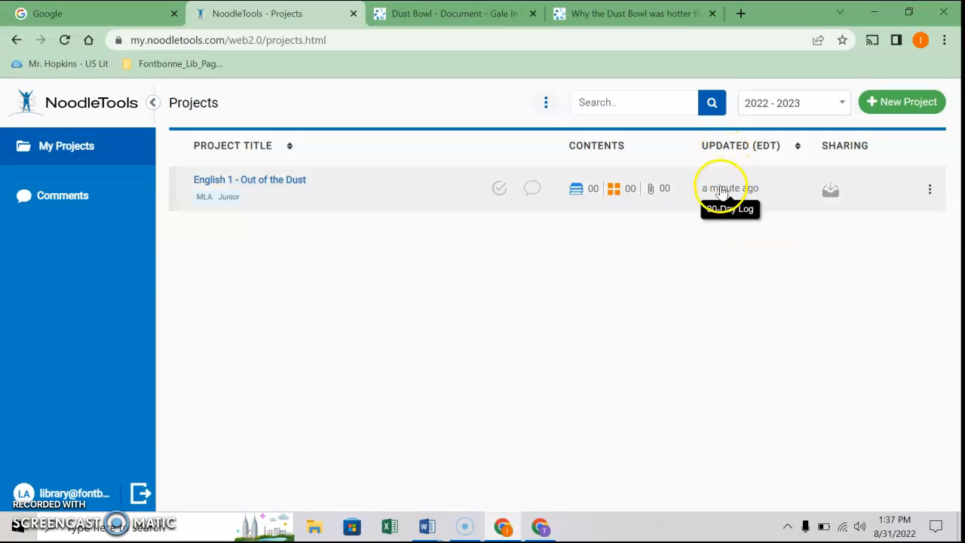
mouse_move(835, 194)
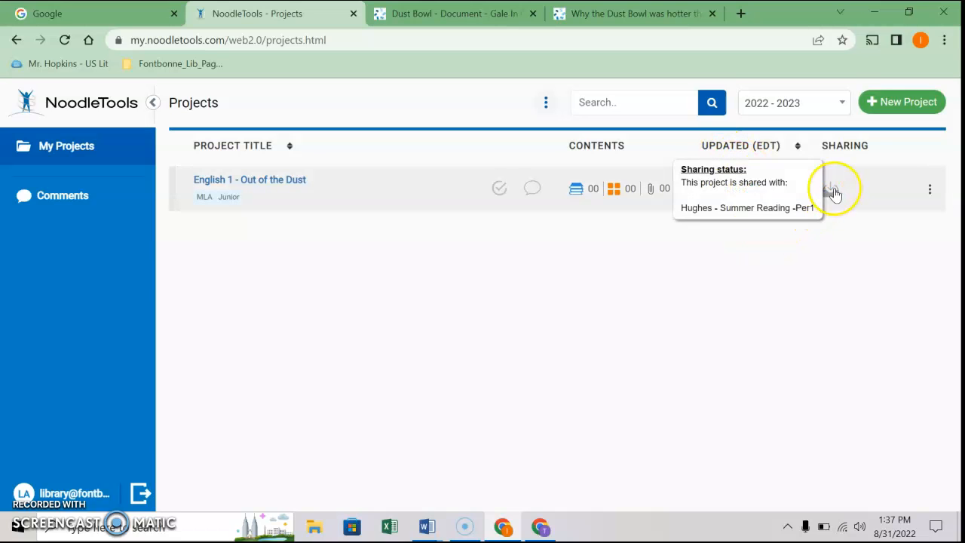